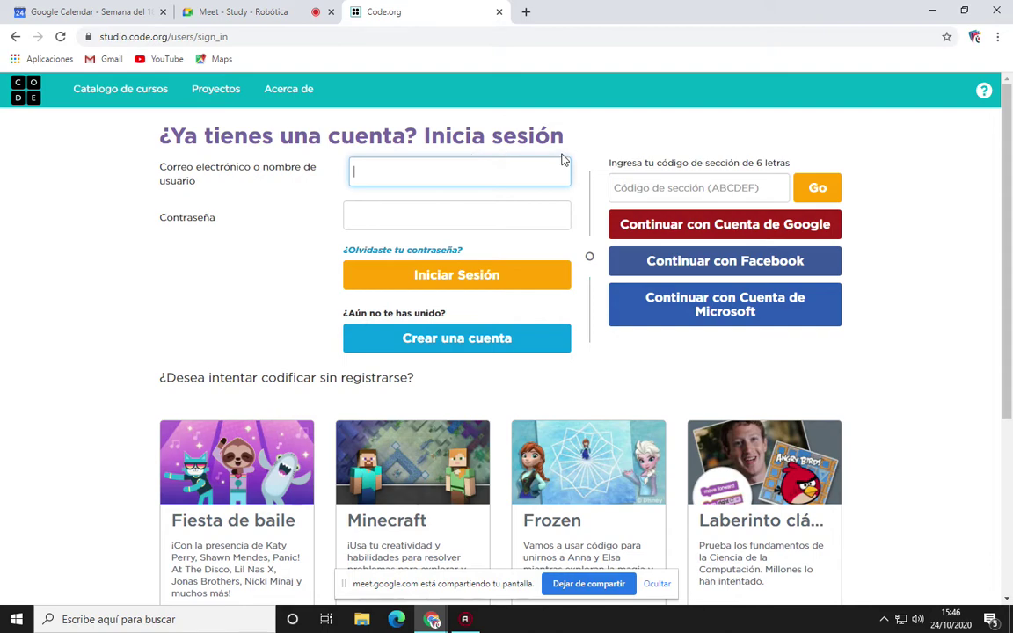
- Sign up to Code.org with the Infocap Perú Google account and translate the sign-up page into Spanish
left_click(705, 231)
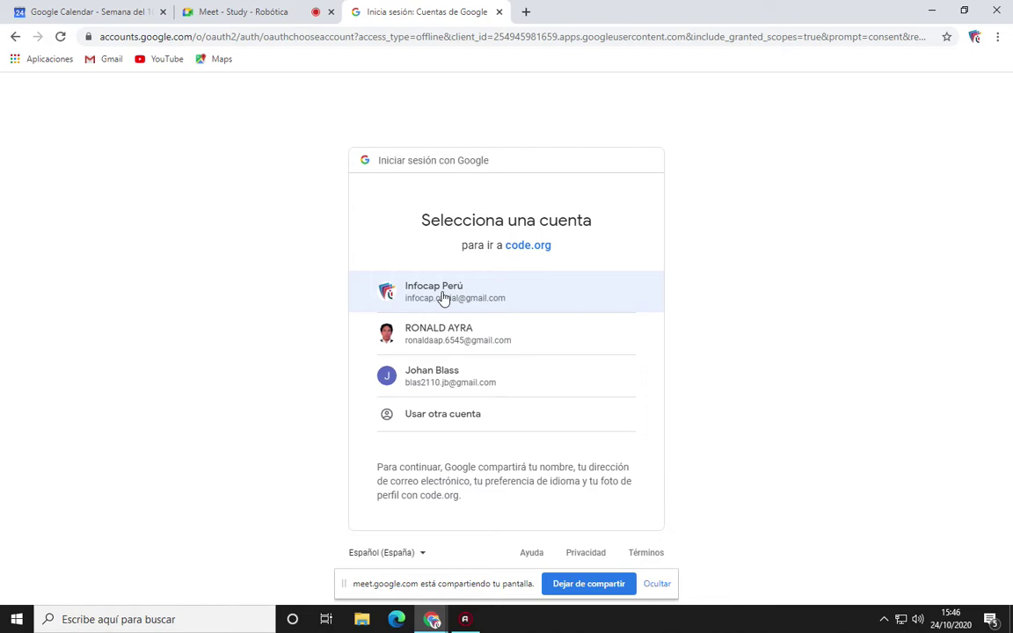
left_click(444, 298)
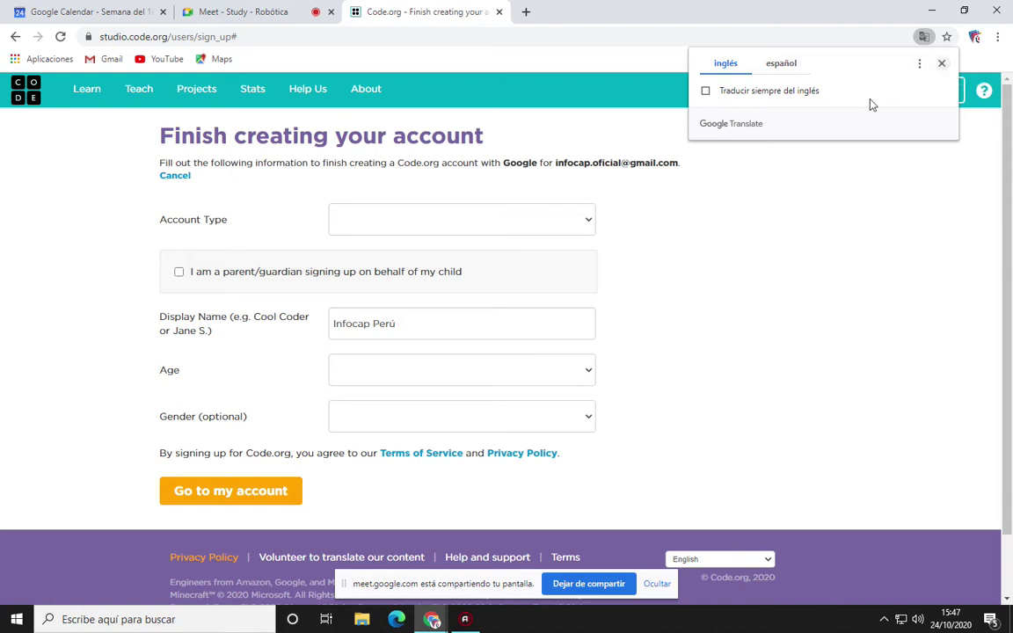
left_click(786, 65)
left_click(942, 66)
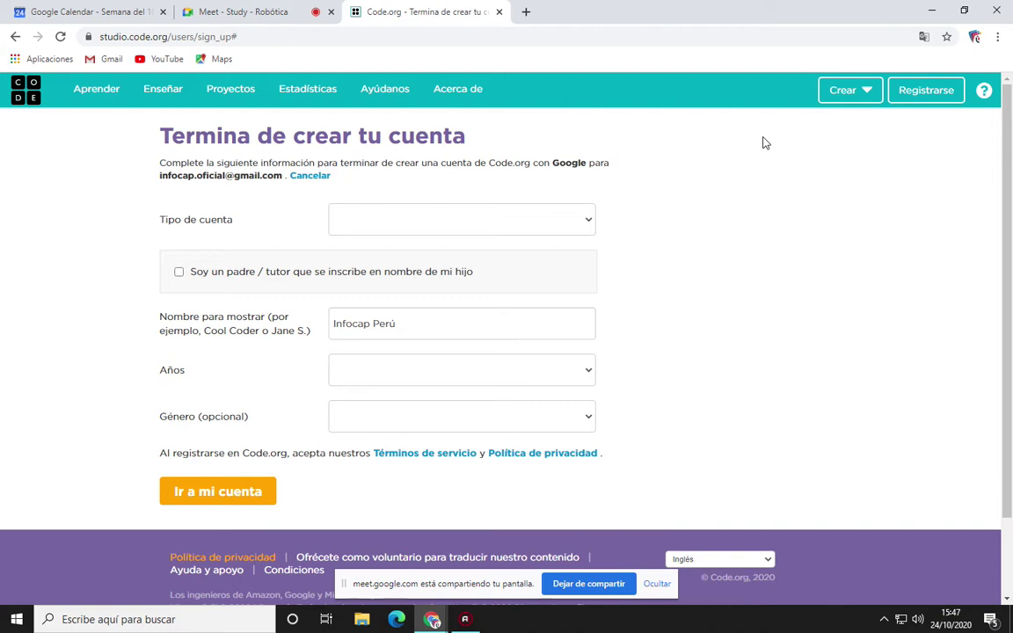
- Switch the page translation to English and back to Spanish
left_click(925, 40)
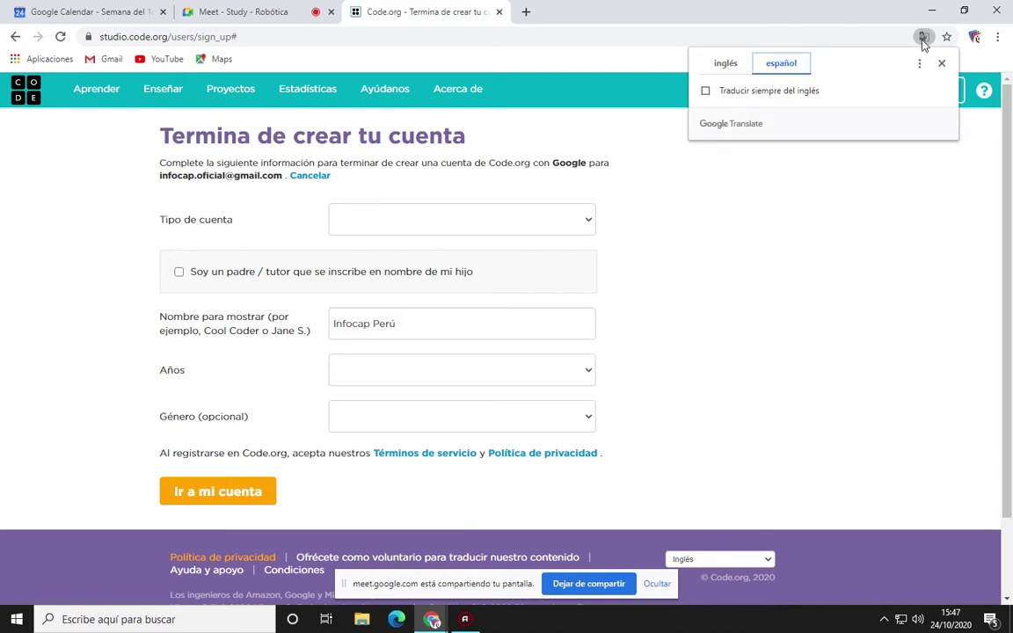
left_click(726, 65)
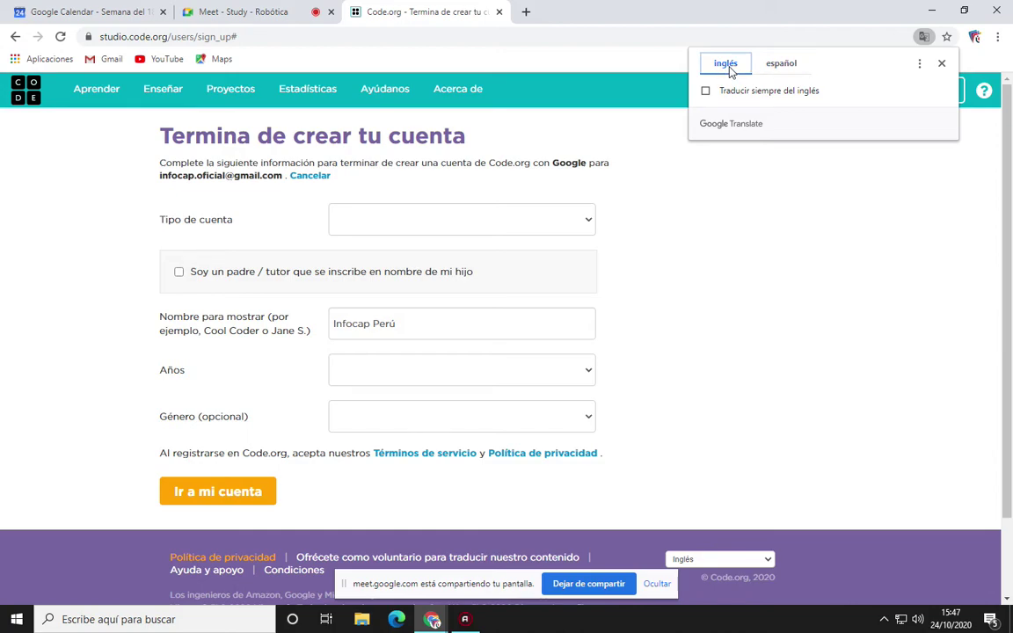
left_click(771, 66)
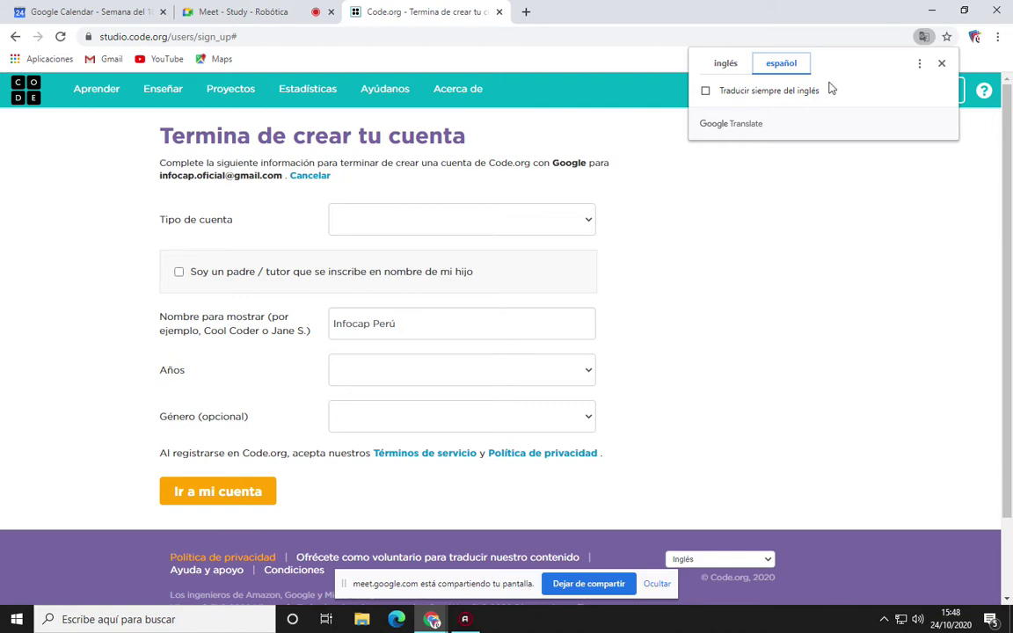
left_click(941, 63)
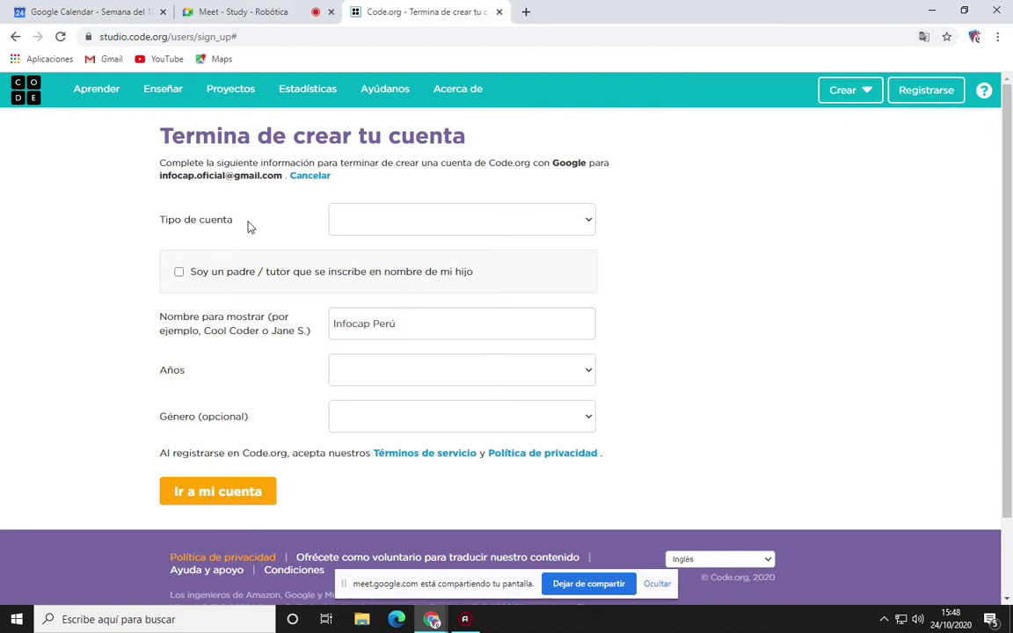
- Set the account type to Profesor
left_click(365, 220)
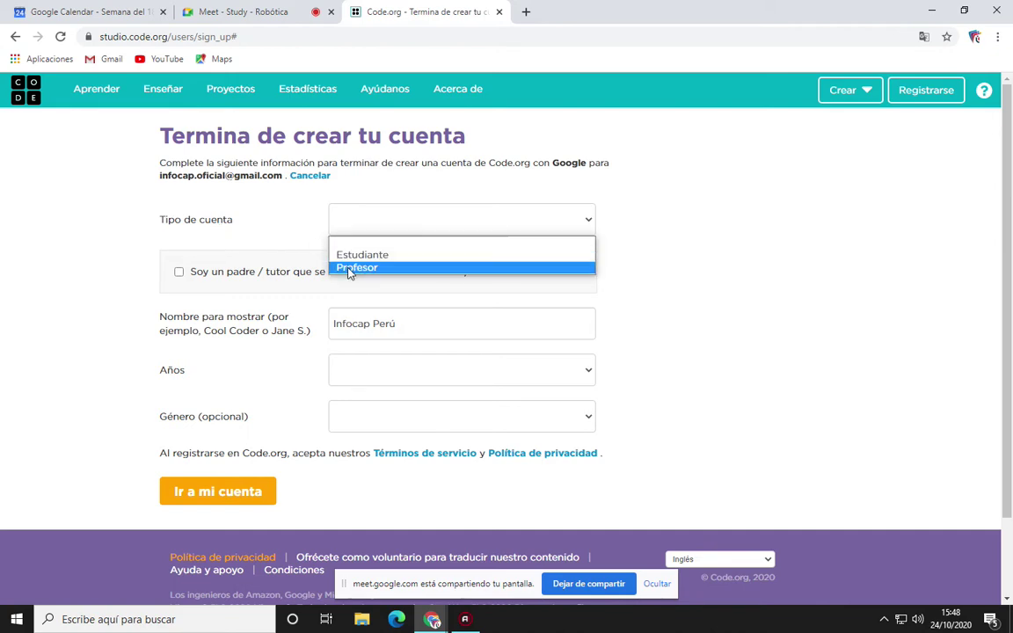
left_click(349, 271)
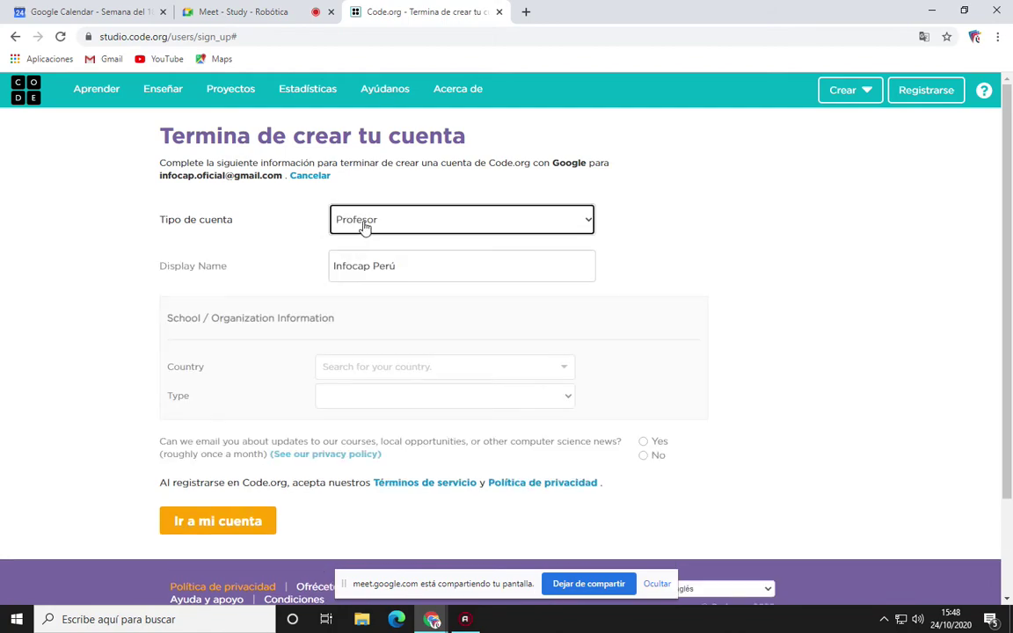
left_click(365, 226)
left_click(309, 244)
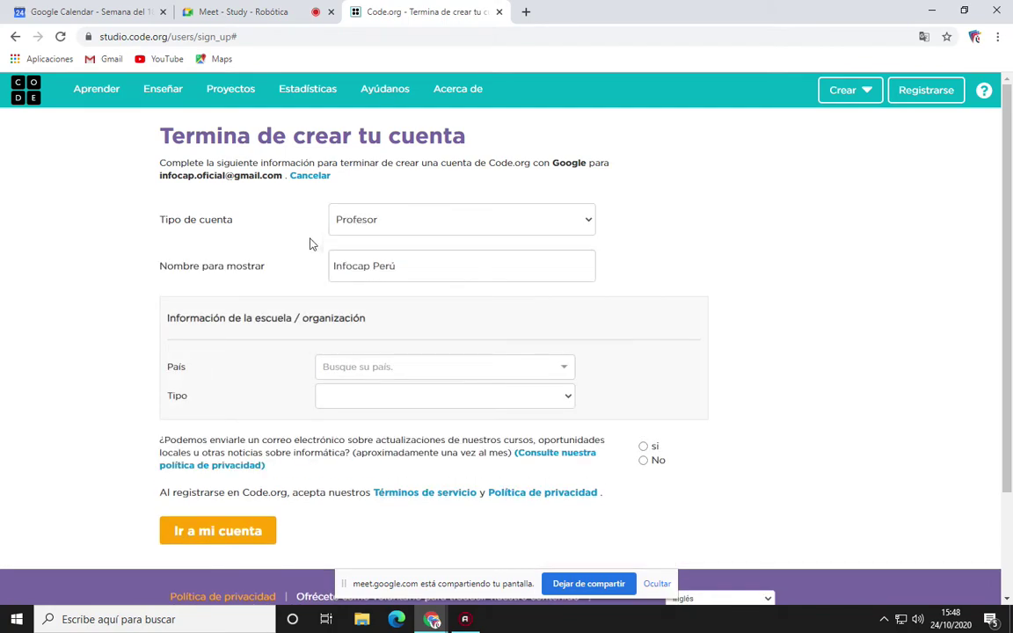
left_click(400, 267)
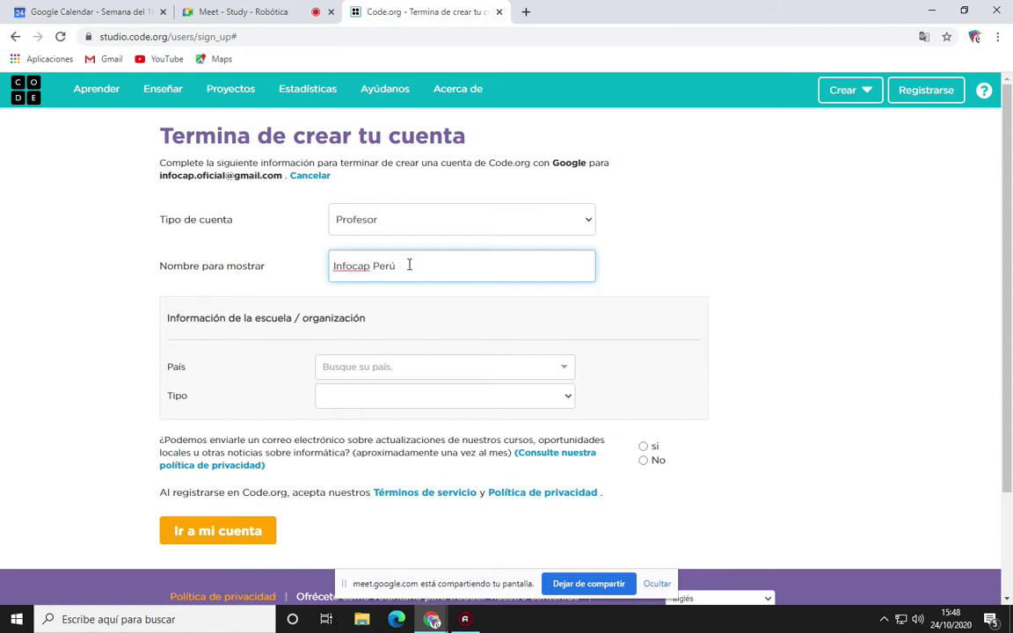
left_click_drag(403, 265, 323, 267)
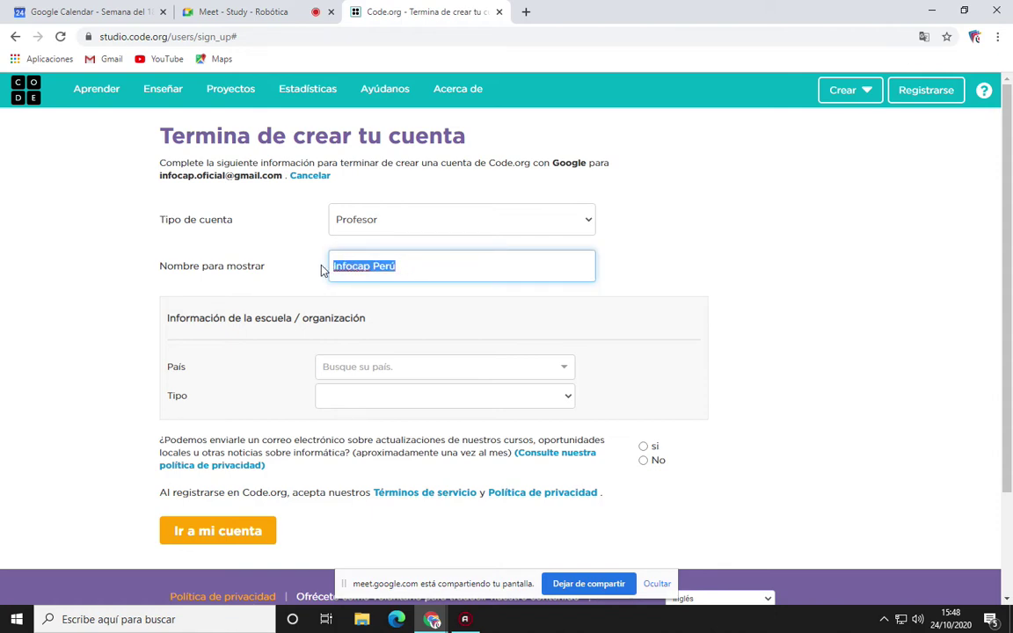
left_click(400, 268)
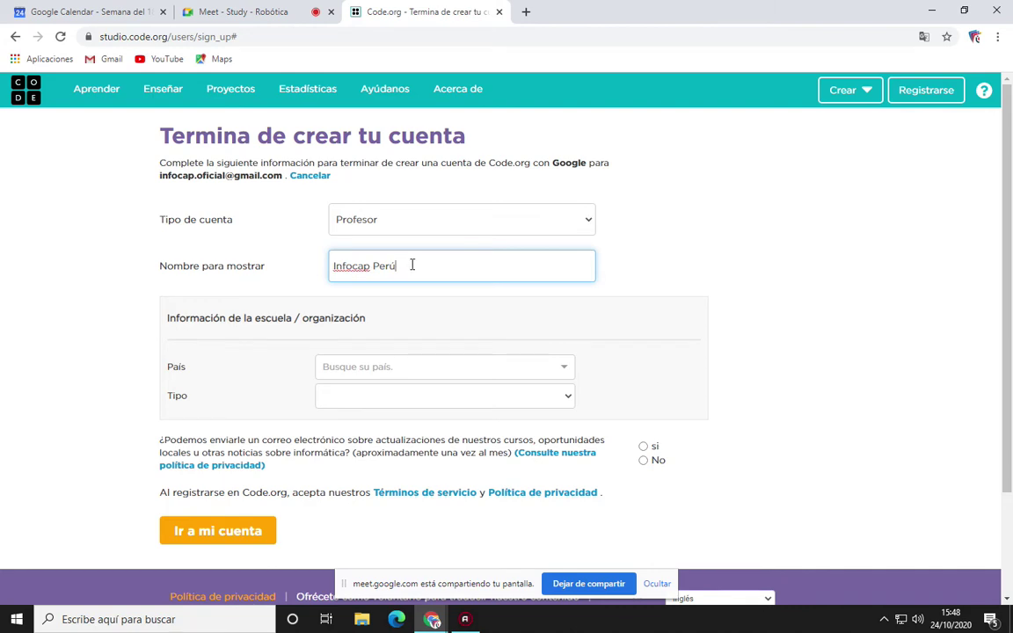
left_click_drag(410, 265, 327, 270)
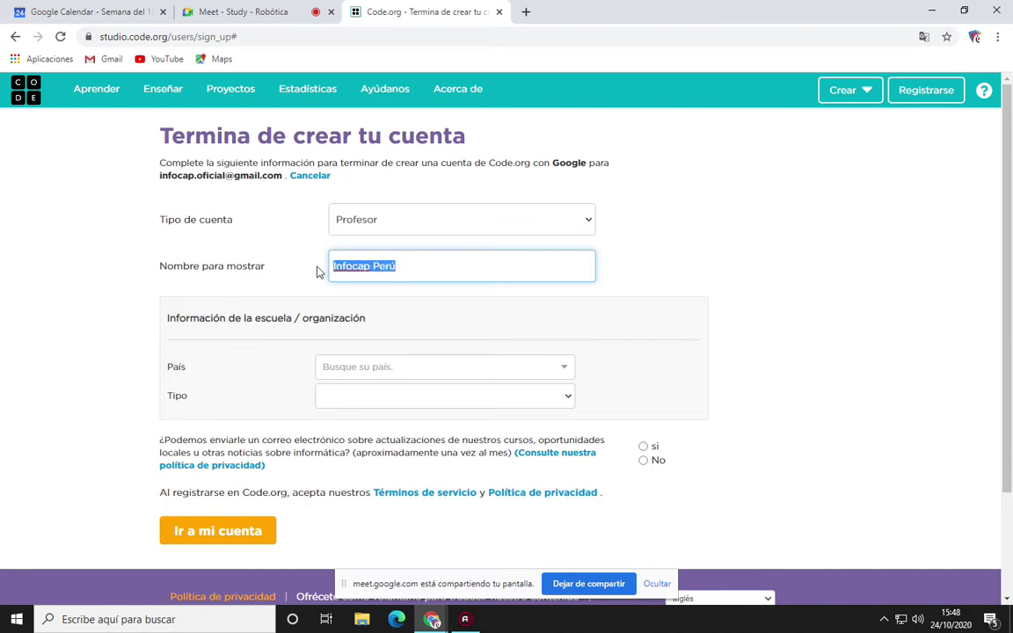
left_click(307, 273)
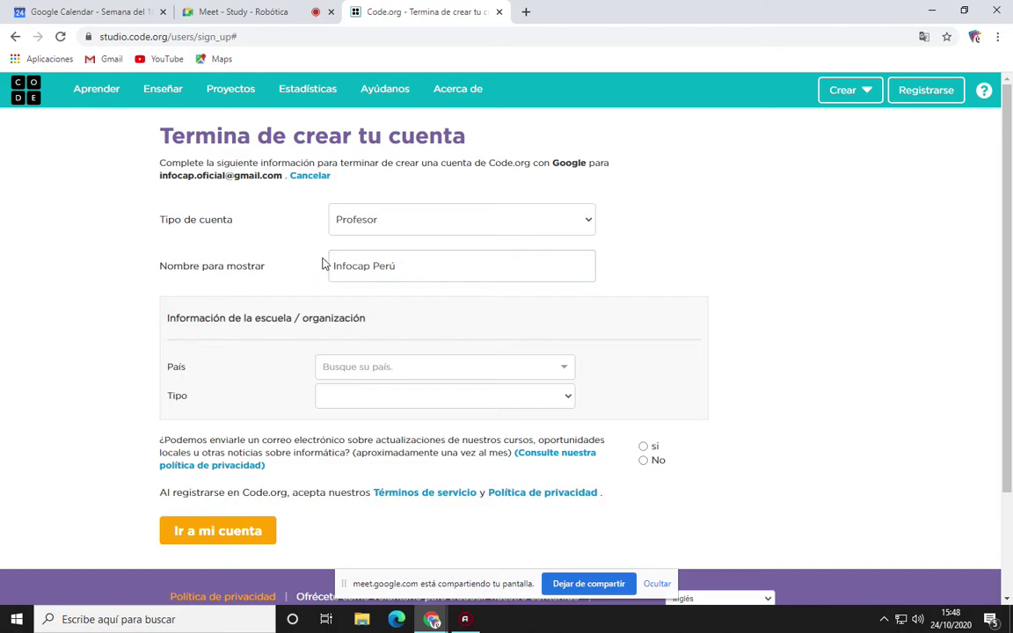
- Choose Peru as the country in the school or organization information
scroll(324, 264, "down", 3)
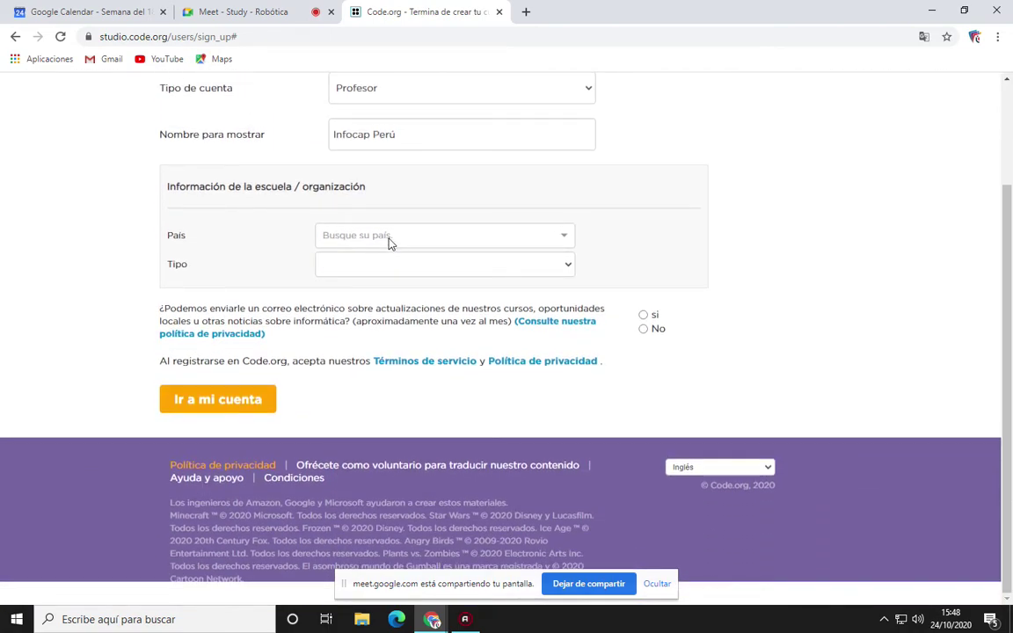
left_click(391, 238)
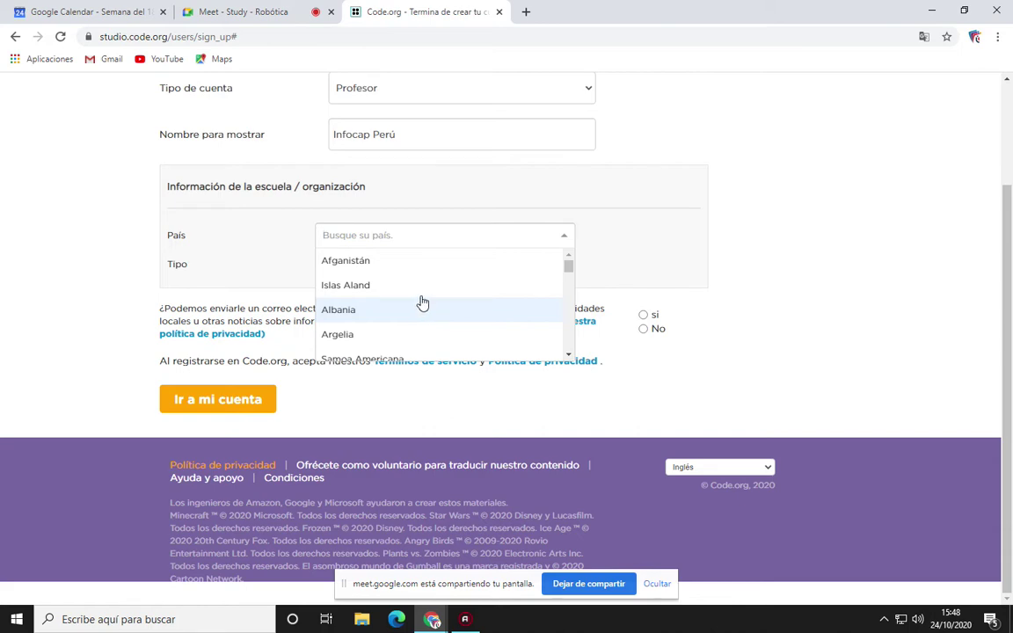
type("p")
scroll(406, 302, "down", 3)
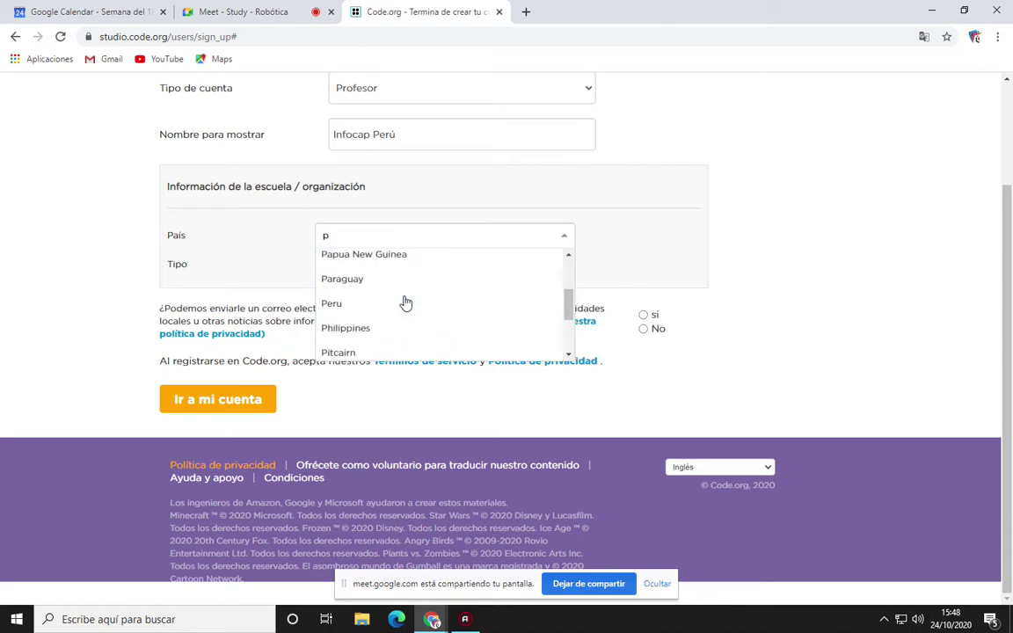
scroll(406, 303, "up", 3)
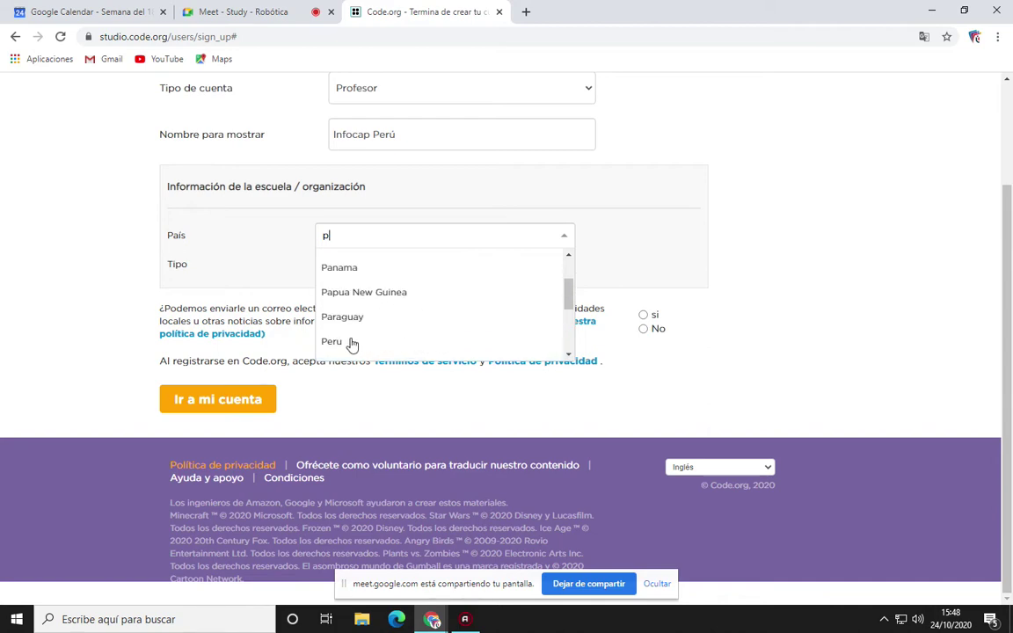
left_click(380, 343)
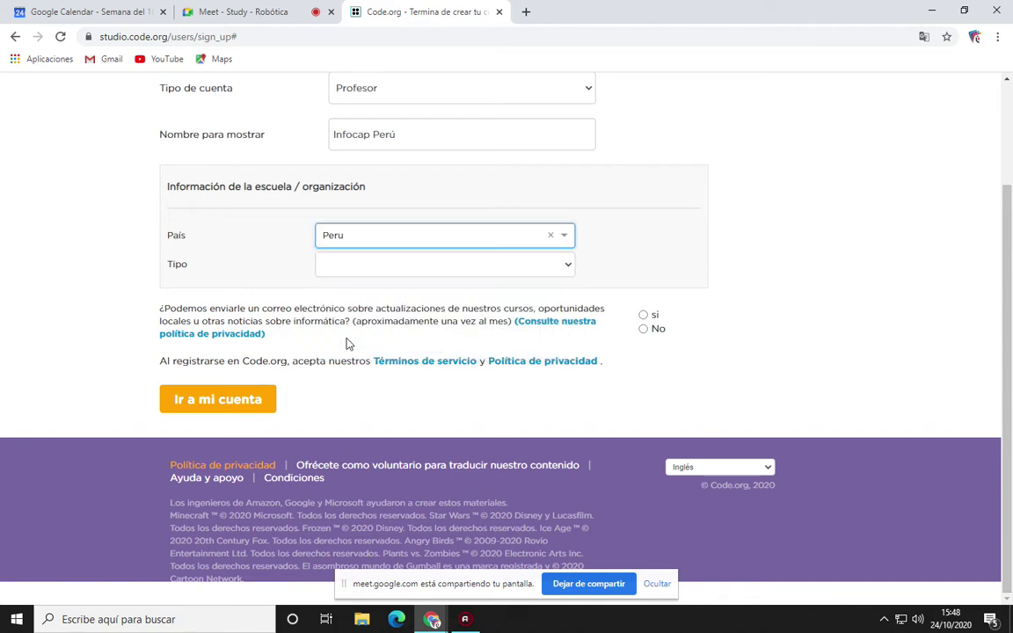
- Set the school type to Privado with the school name Infocap Perú and try to submit the sign-up form
left_click(354, 269)
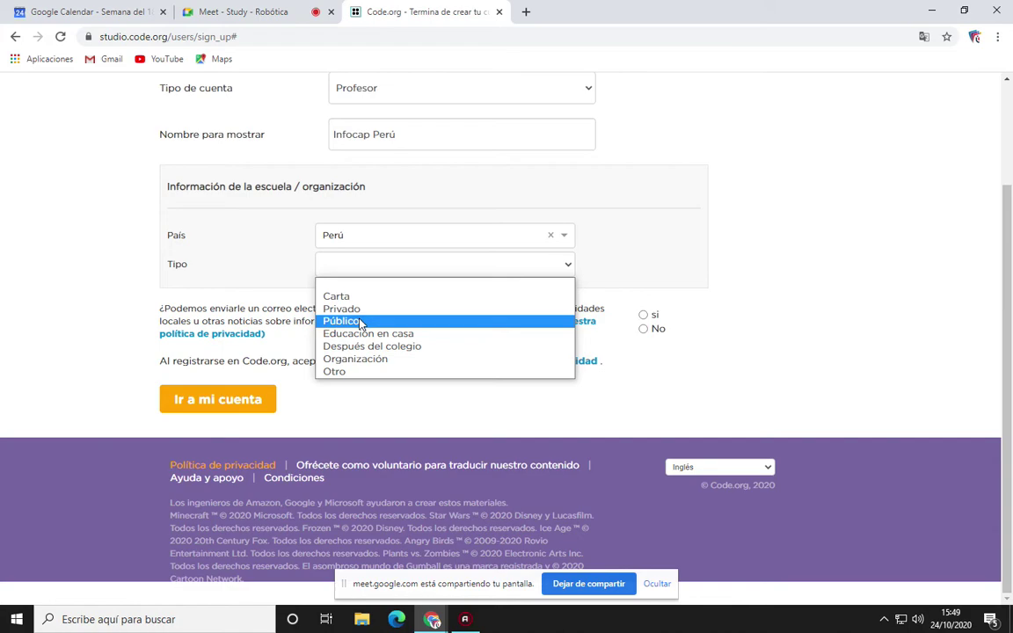
left_click(343, 309)
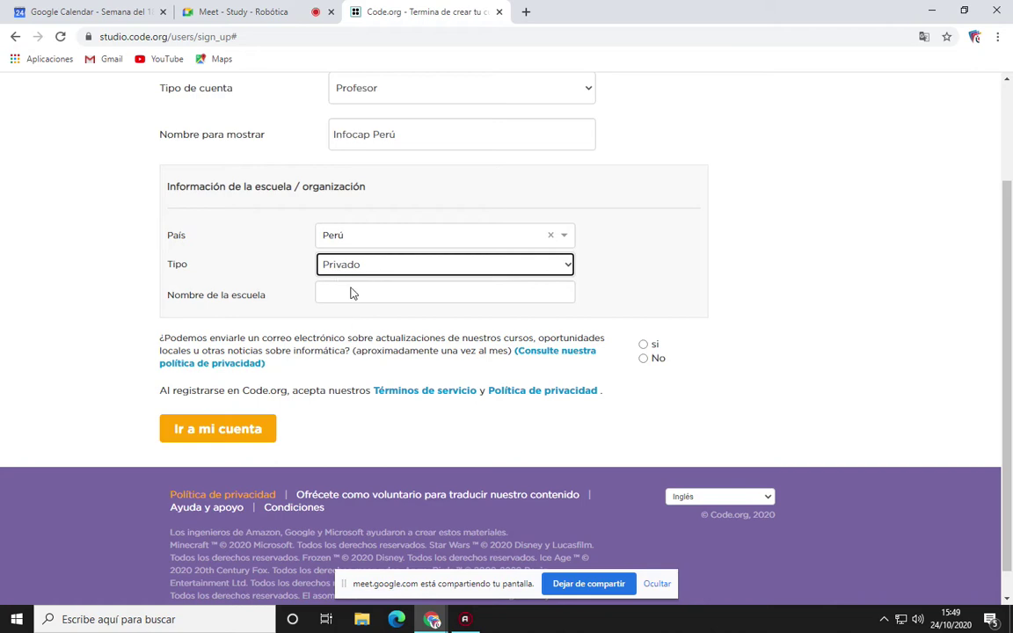
left_click(360, 292)
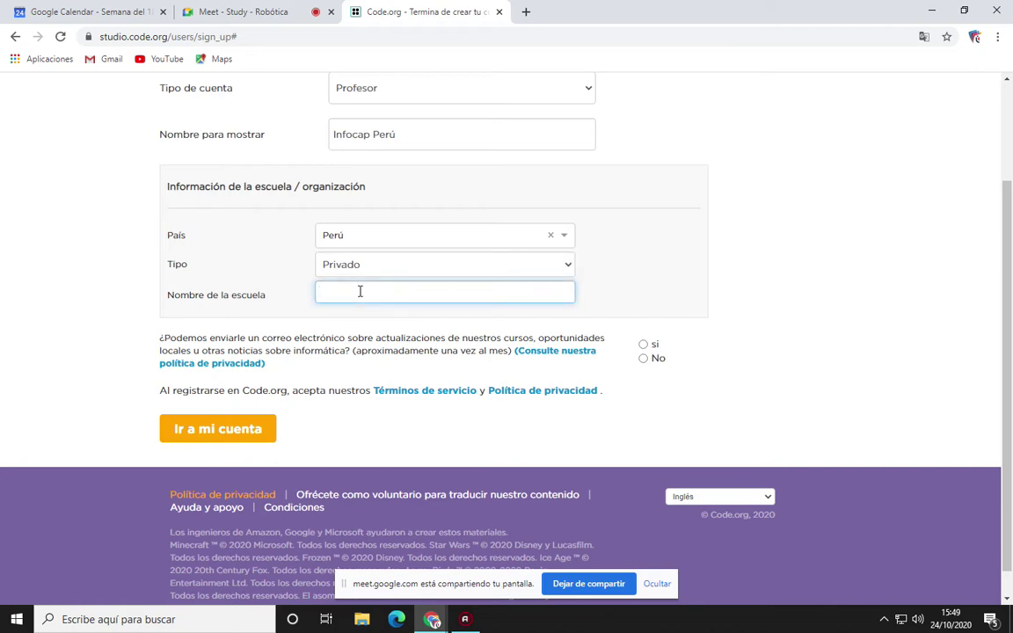
type("Infocap Perú")
left_click(228, 435)
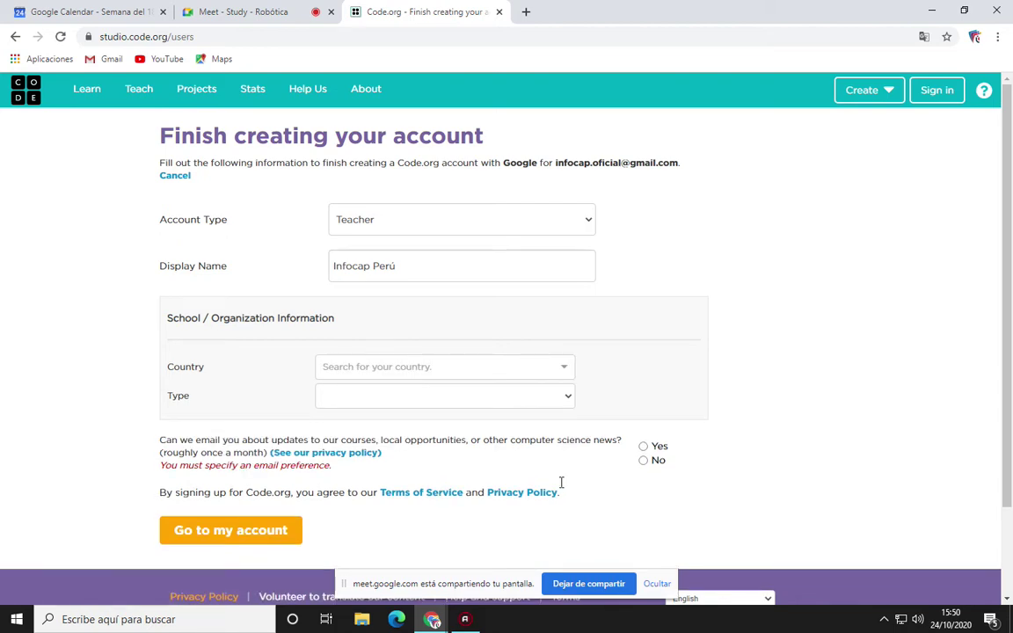
- Accept e-mail updates with Yes and select Peru as the school's country again
left_click(644, 447)
left_click(527, 373)
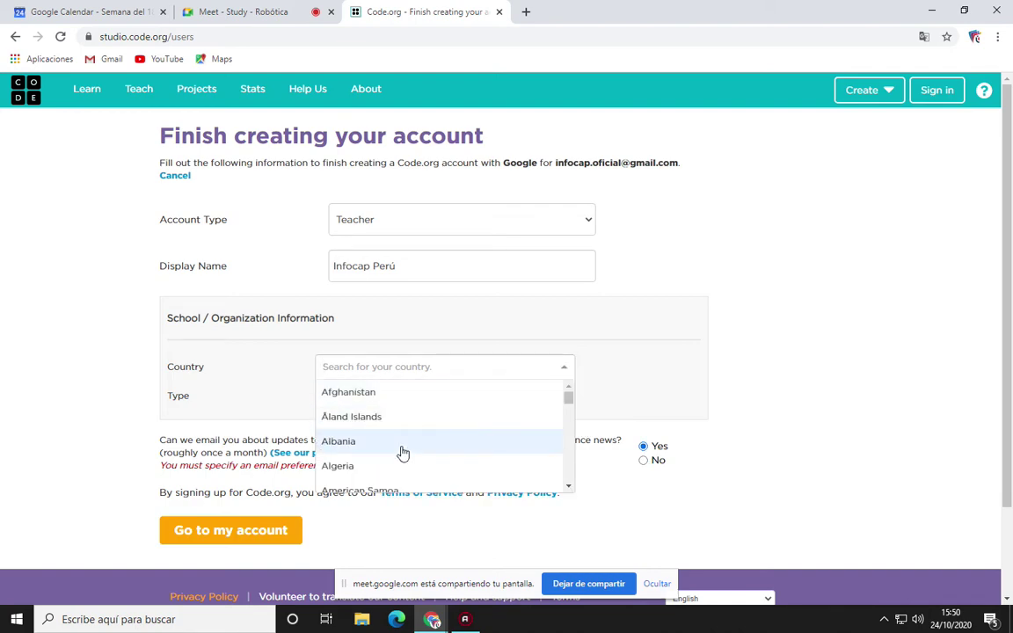
type("p")
scroll(400, 448, "down", 2)
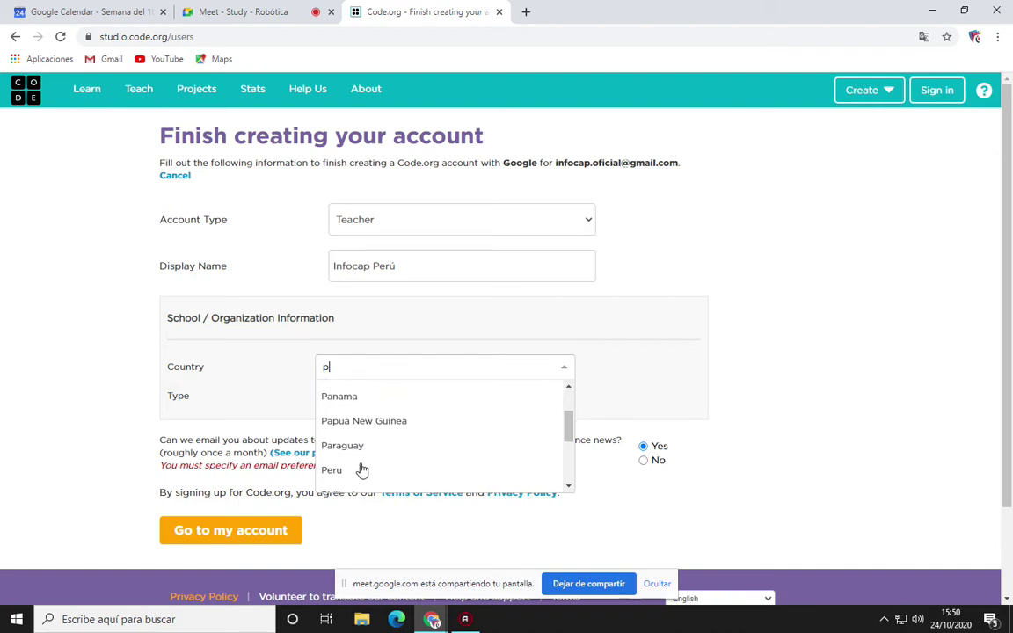
left_click(332, 470)
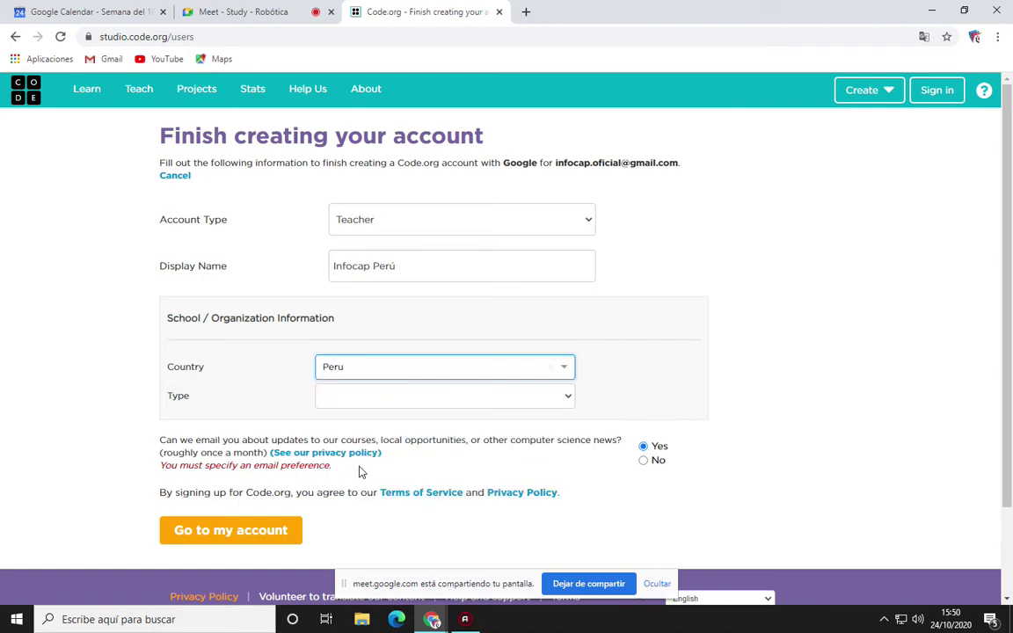
- Set the school type to Private and submit the form to go to the new account
left_click(366, 400)
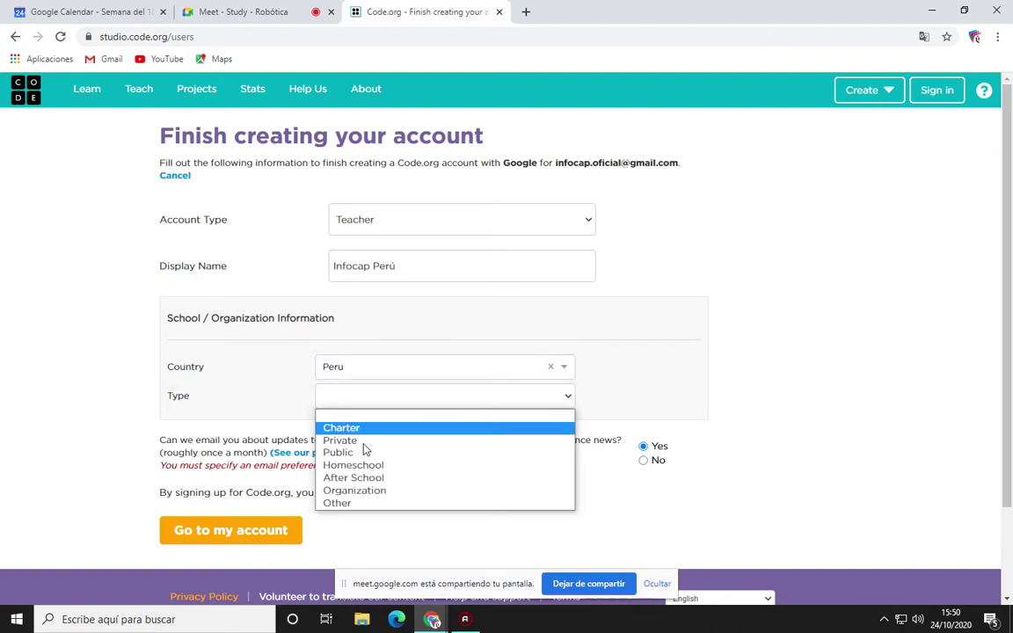
left_click(356, 439)
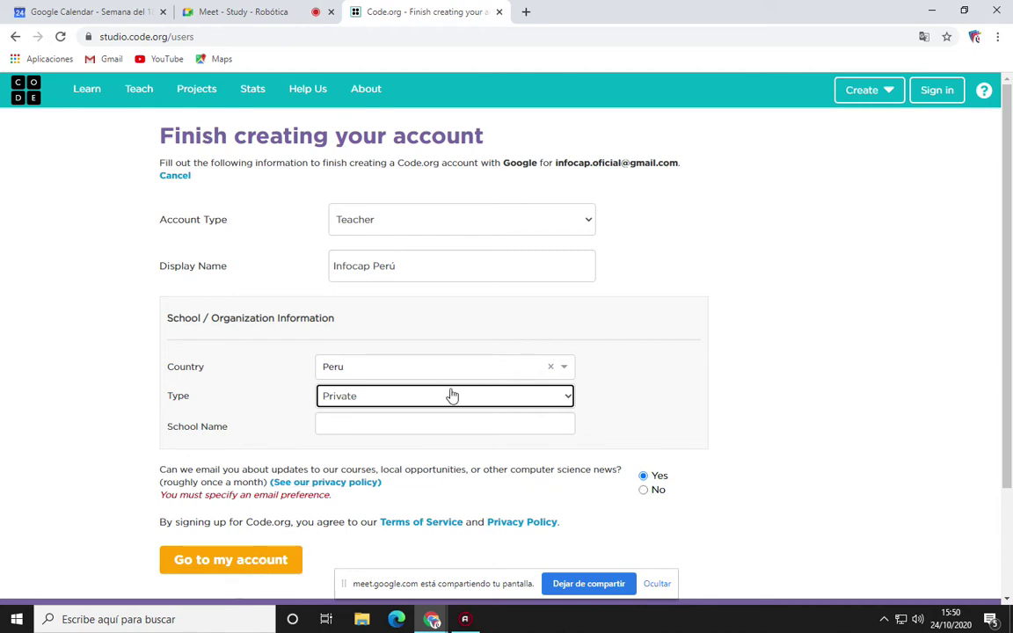
left_click(218, 563)
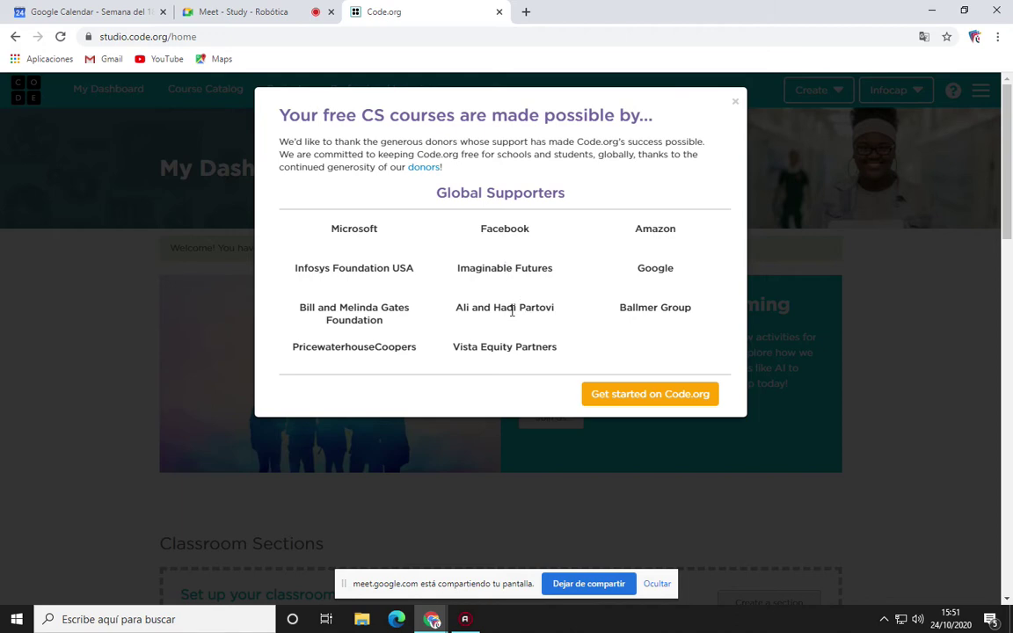
- Translate the account's home page into Spanish and continue past the donor acknowledgement to the dashboard
left_click(923, 37)
left_click(780, 63)
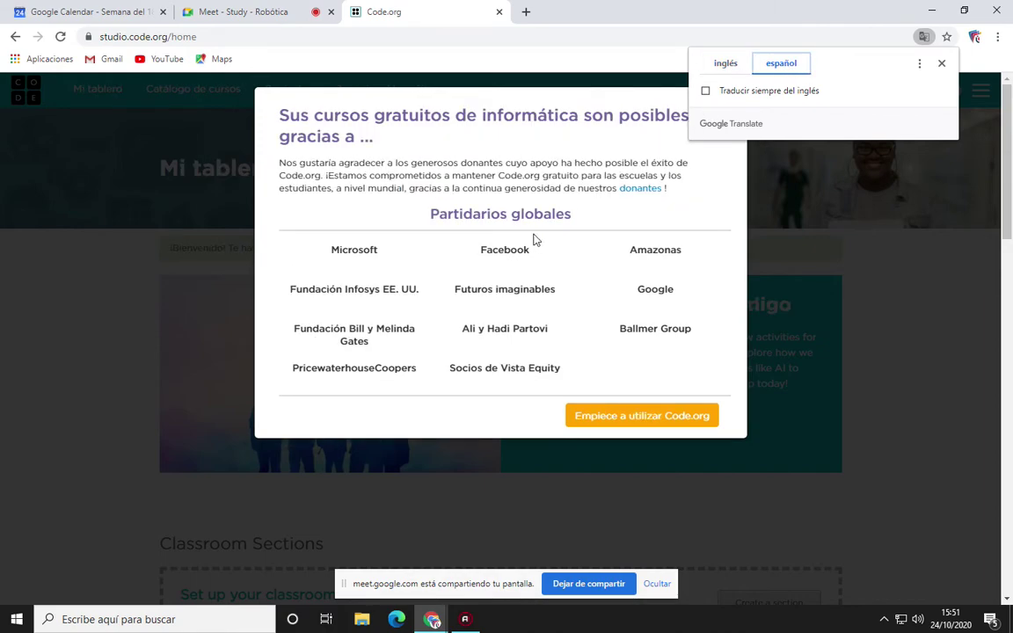
left_click(295, 234)
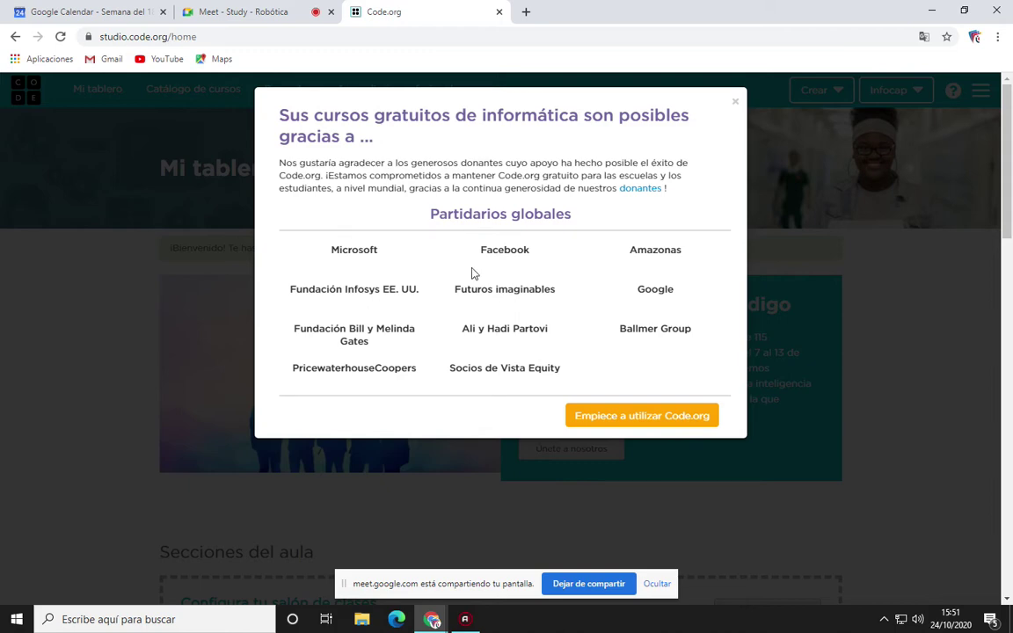
left_click(628, 417)
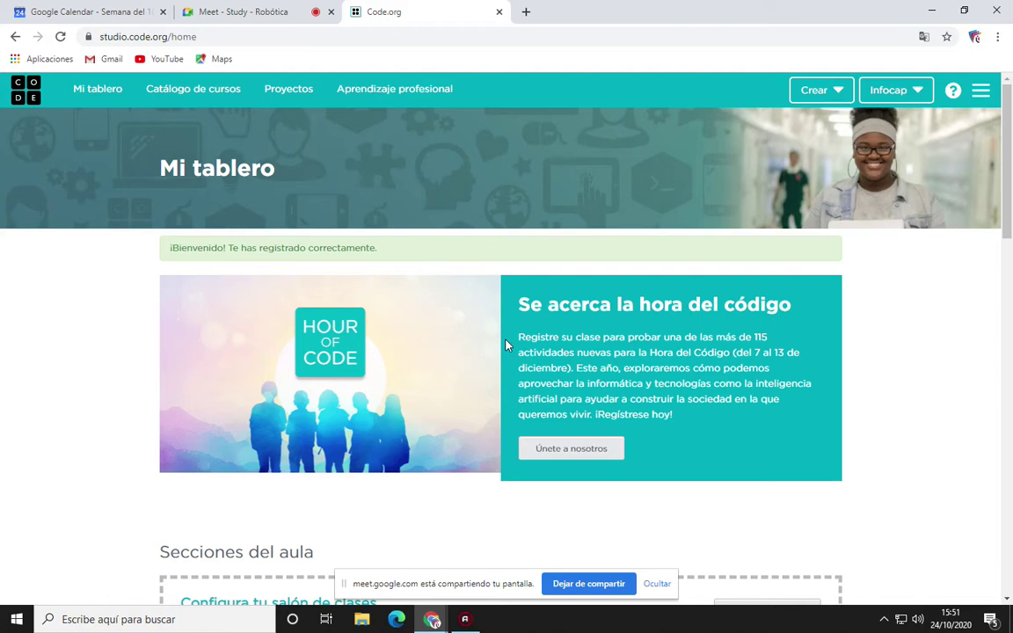
- Look through the dashboard's classroom sections, courses, resources, projects and the area for joining a section
scroll(507, 343, "down", 3)
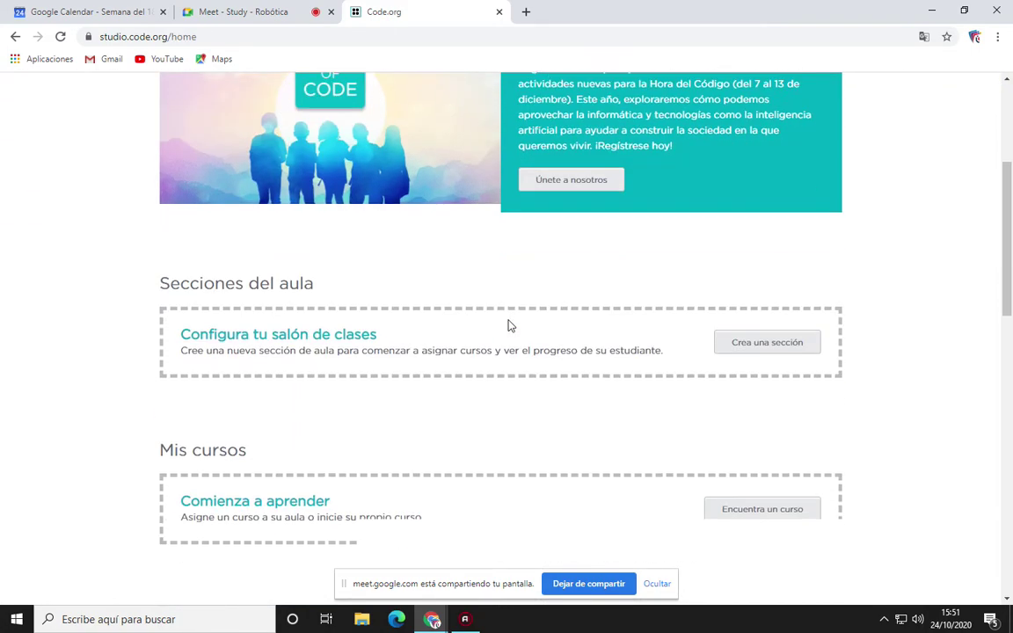
scroll(509, 326, "down", 1)
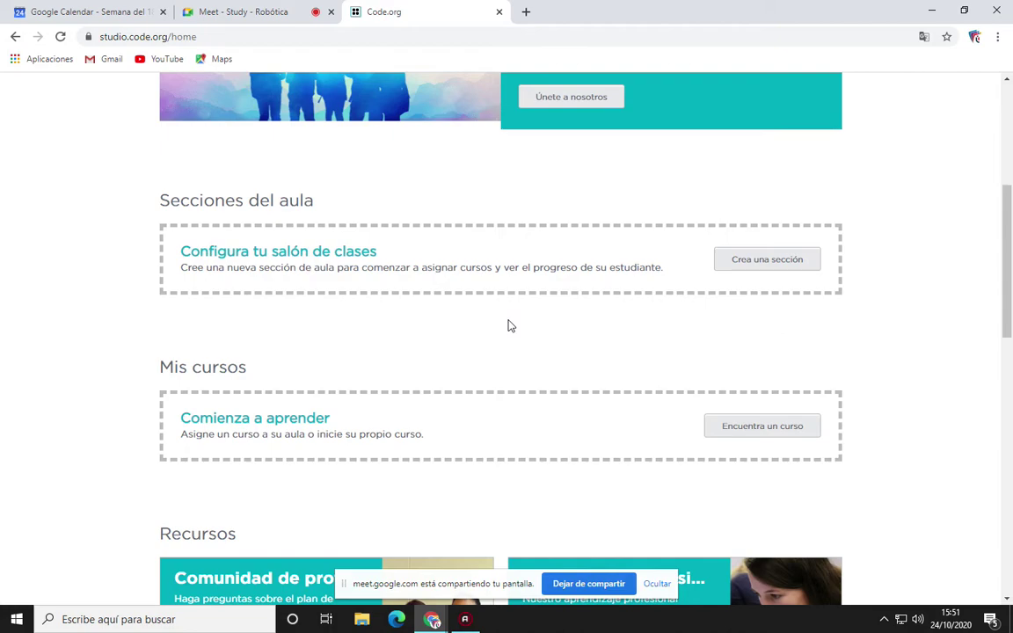
scroll(508, 326, "down", 1)
scroll(508, 326, "down", 4)
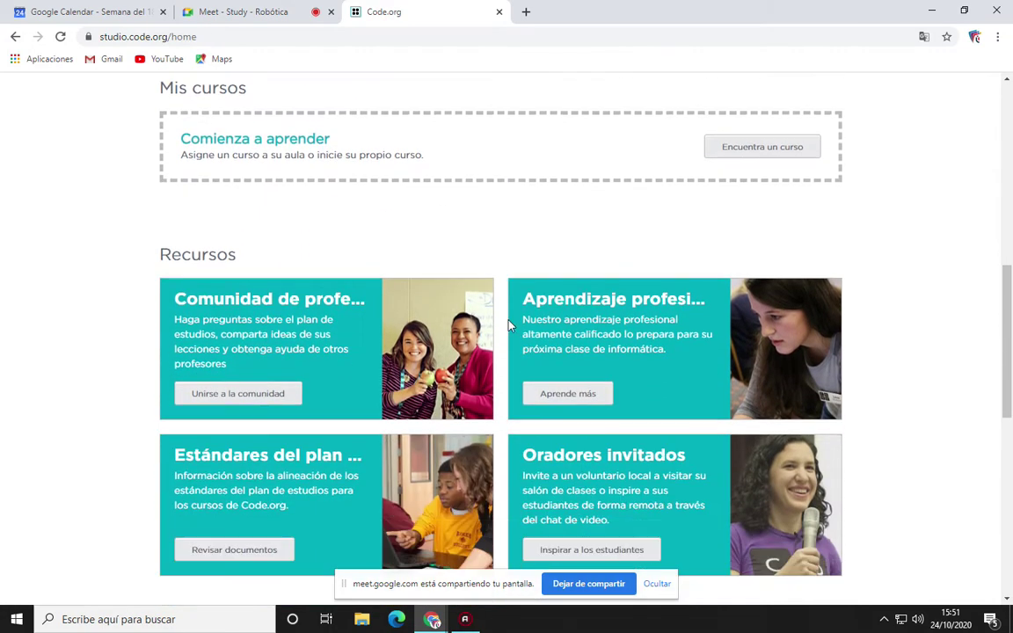
scroll(509, 326, "down", 4)
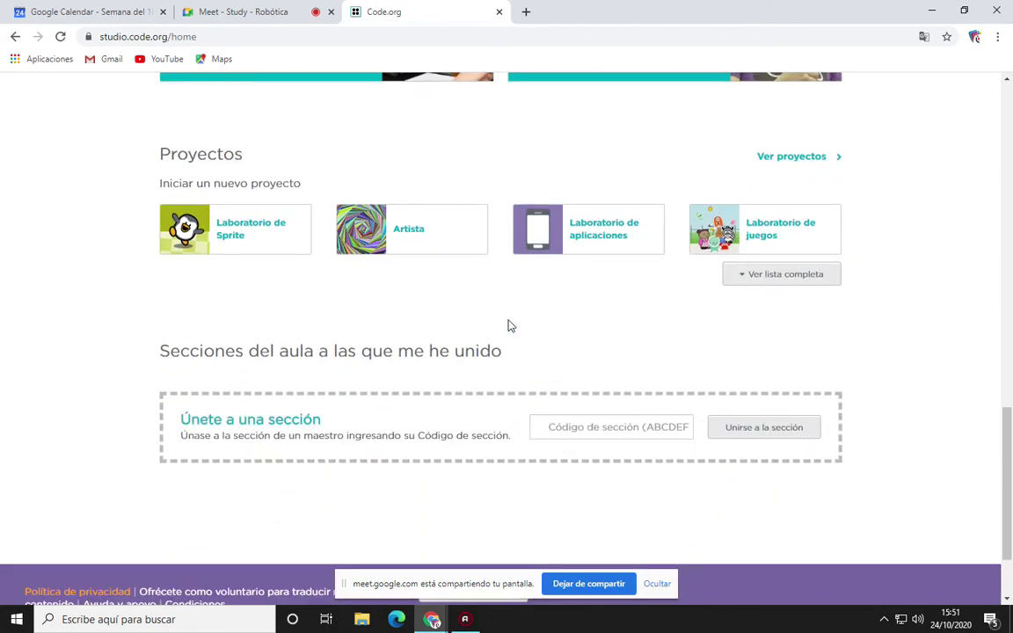
scroll(509, 327, "down", 2)
scroll(508, 325, "up", 3)
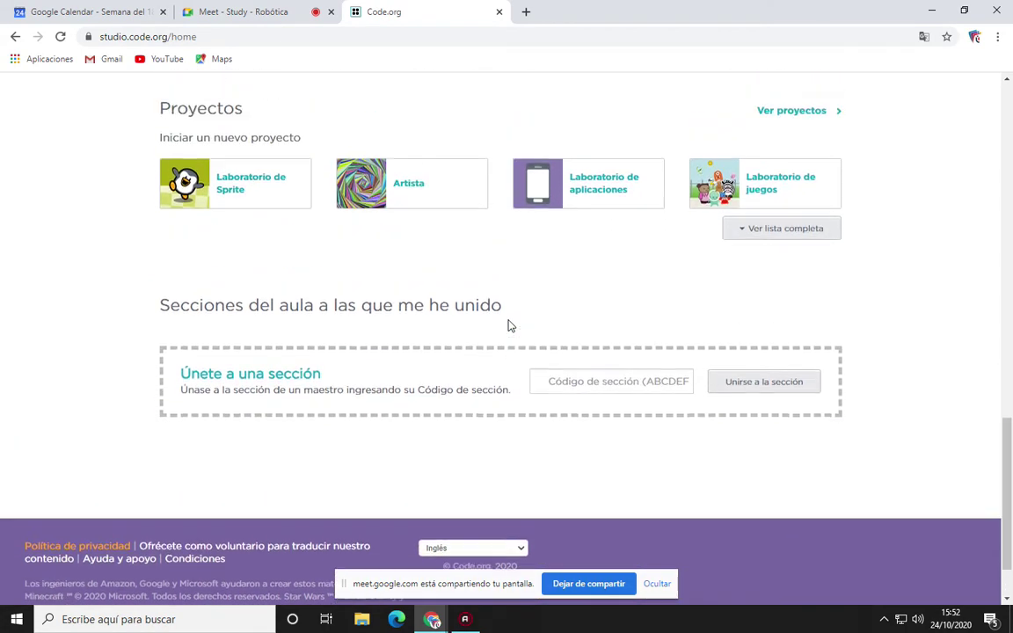
scroll(492, 326, "down", 3)
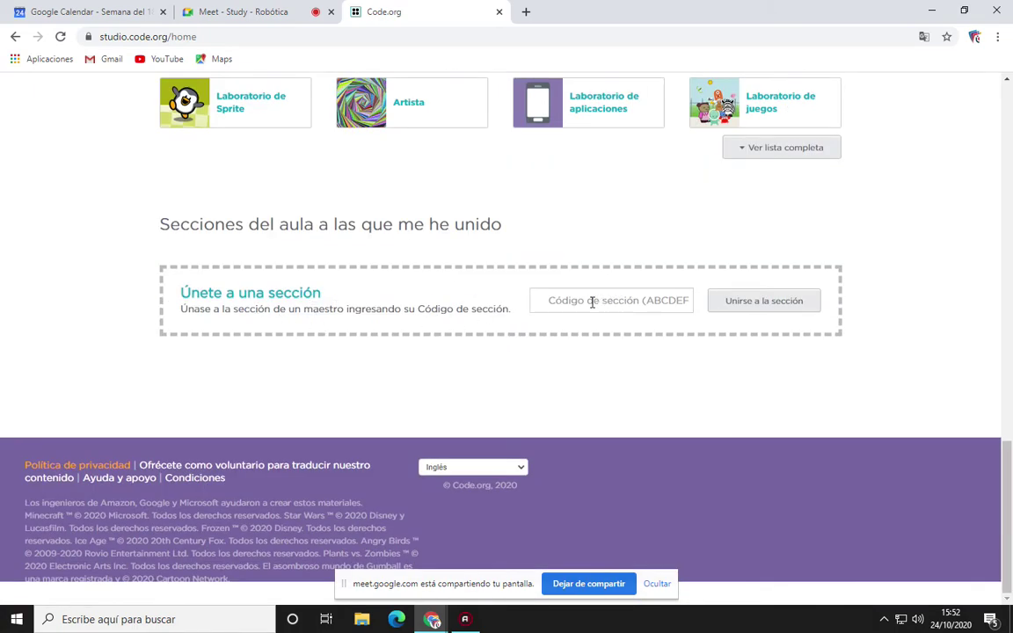
scroll(460, 312, "up", 10)
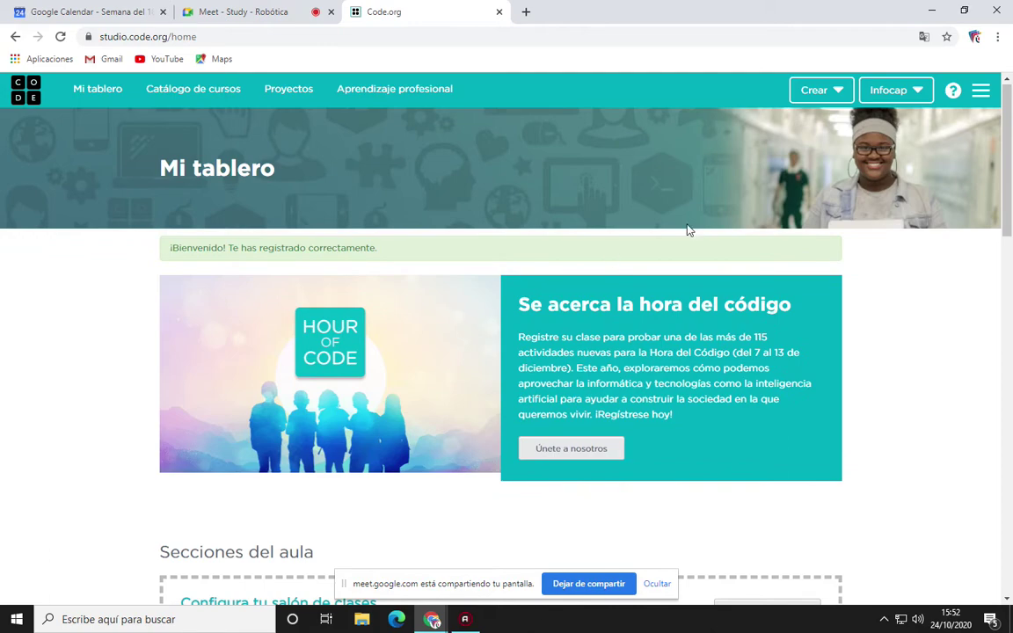
- Check the project types offered for creation and review the dashboard's classroom section and course areas again
left_click(836, 95)
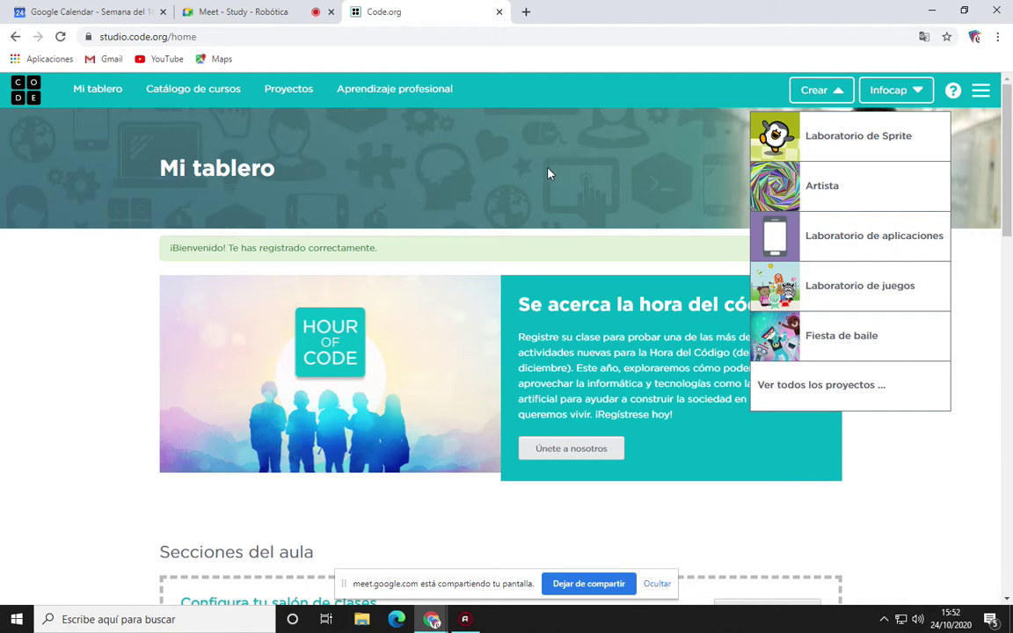
left_click(109, 317)
scroll(115, 318, "down", 3)
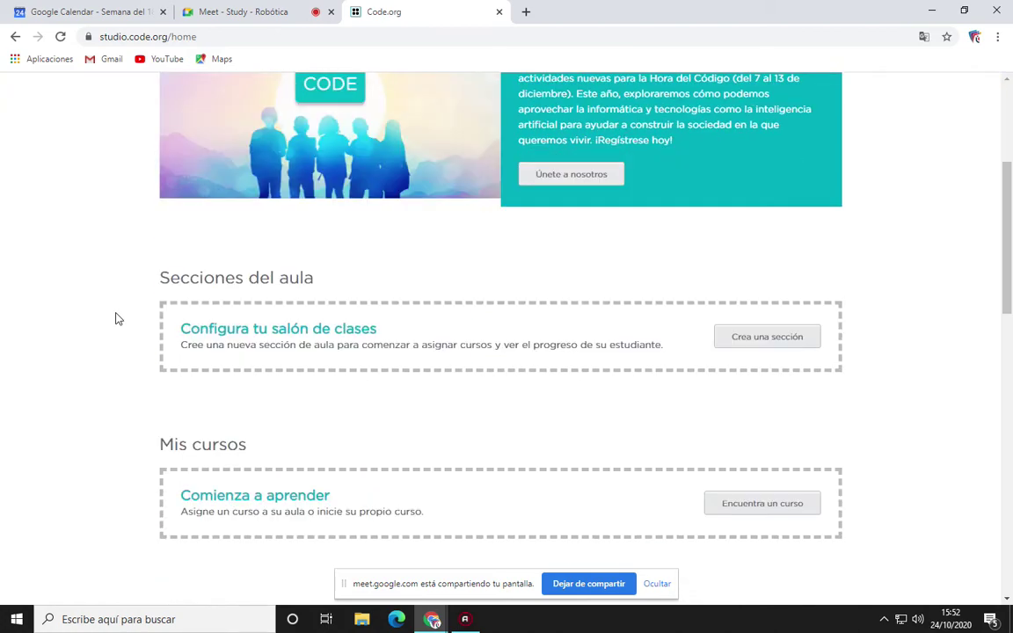
scroll(115, 318, "down", 1)
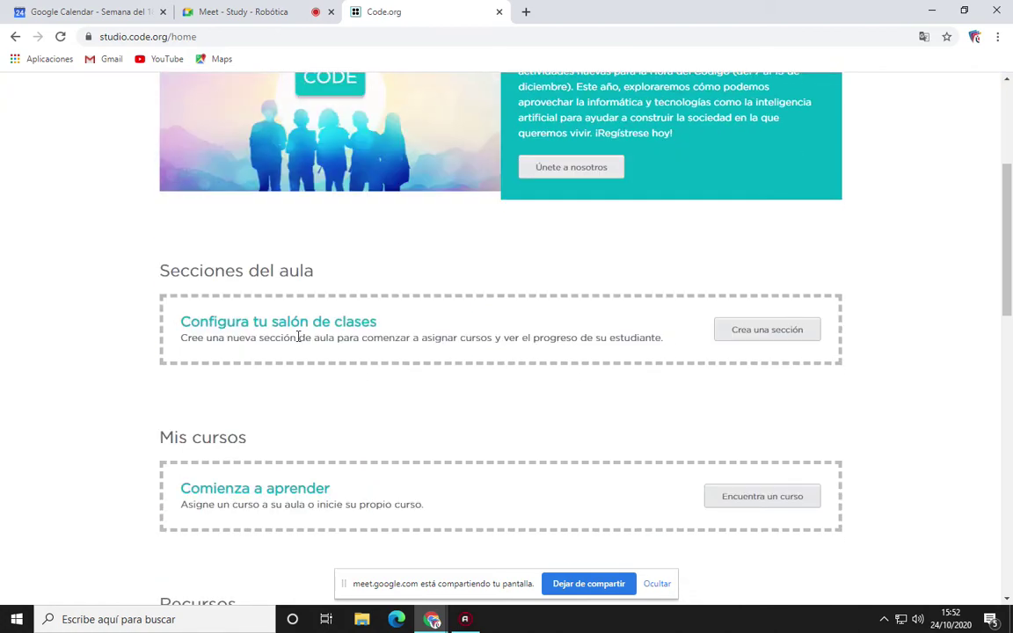
scroll(305, 336, "down", 2)
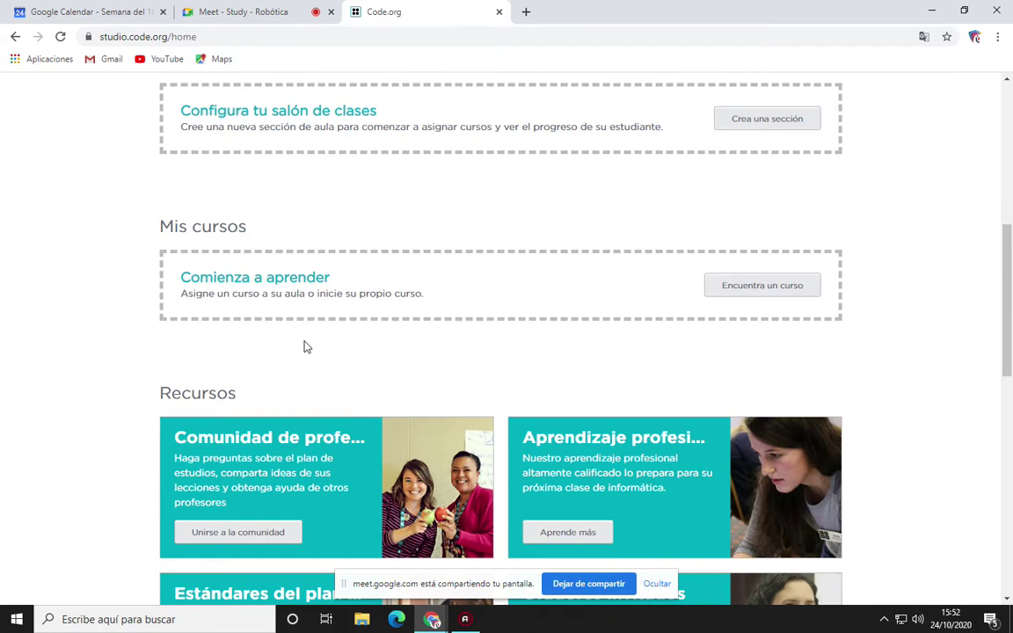
scroll(308, 347, "up", 5)
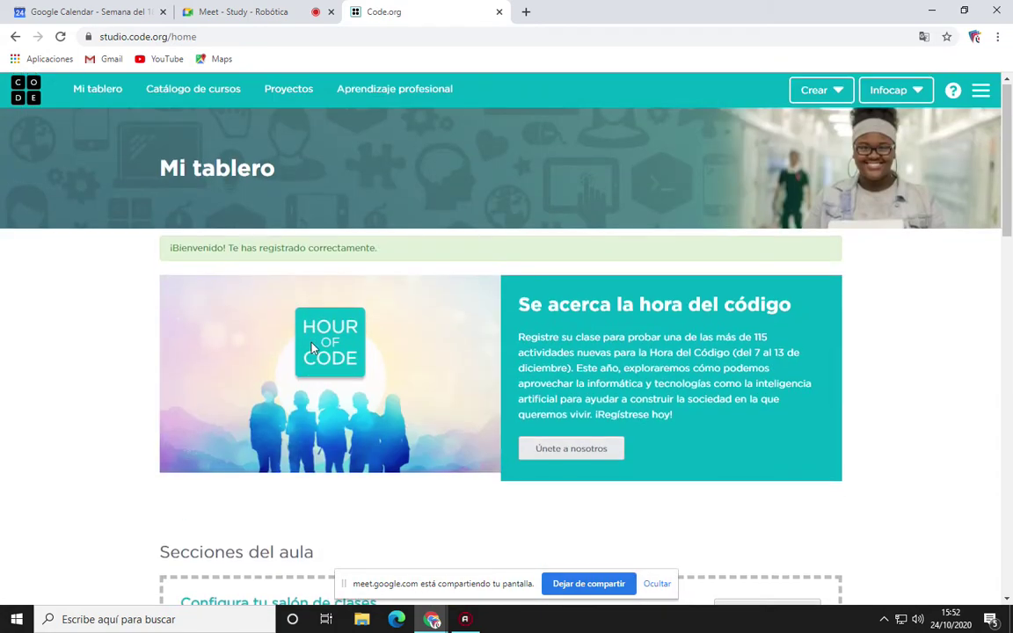